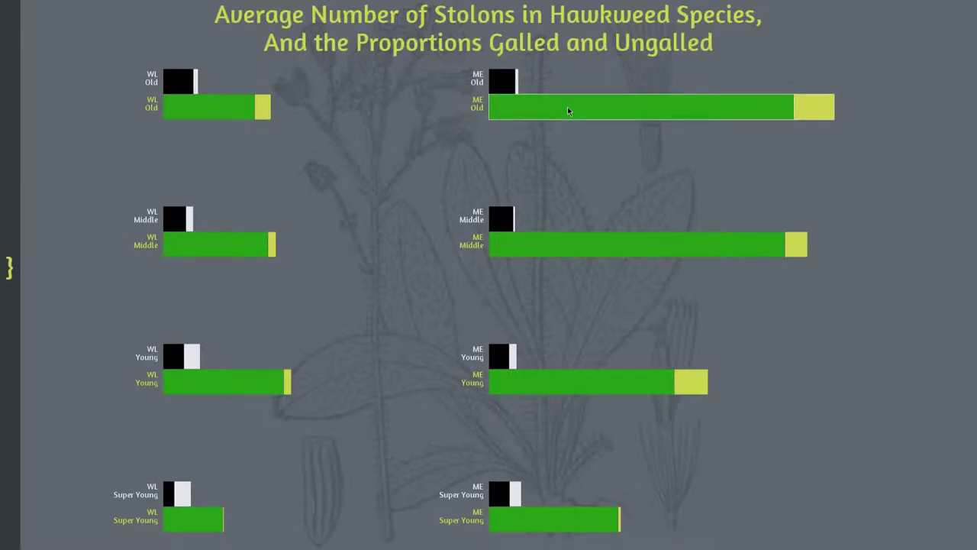
Pair the ME and WL Old and Middle green bars together mid-chart
left_click_drag(567, 111, 358, 153)
left_click_drag(229, 115, 555, 179)
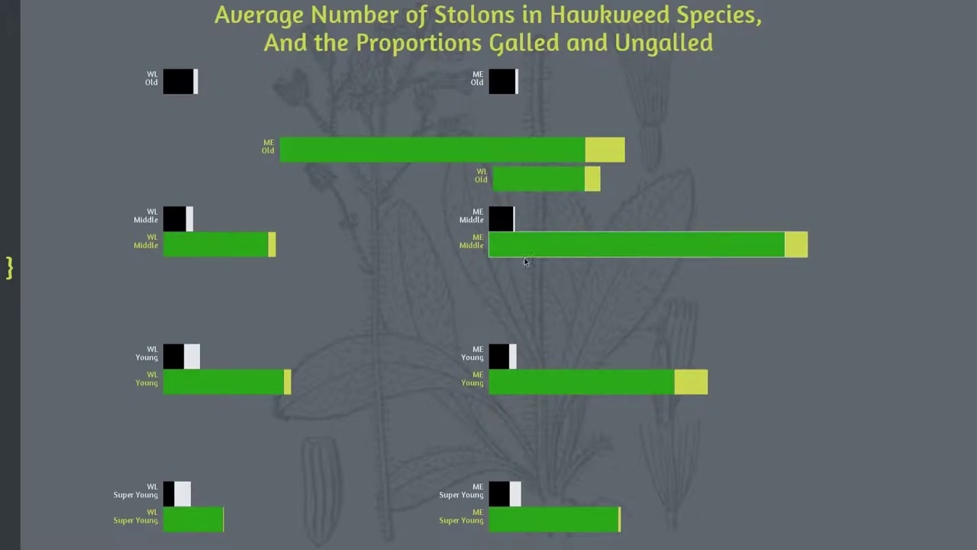
left_click_drag(517, 254, 381, 278)
left_click_drag(187, 243, 571, 298)
Pair the Young and Super Young green bars, and stack the WL and ME Old black boxes at upper right
left_click_drag(570, 390, 237, 406)
left_click_drag(191, 384, 491, 398)
left_click_drag(542, 524, 730, 228)
left_click_drag(206, 523, 816, 259)
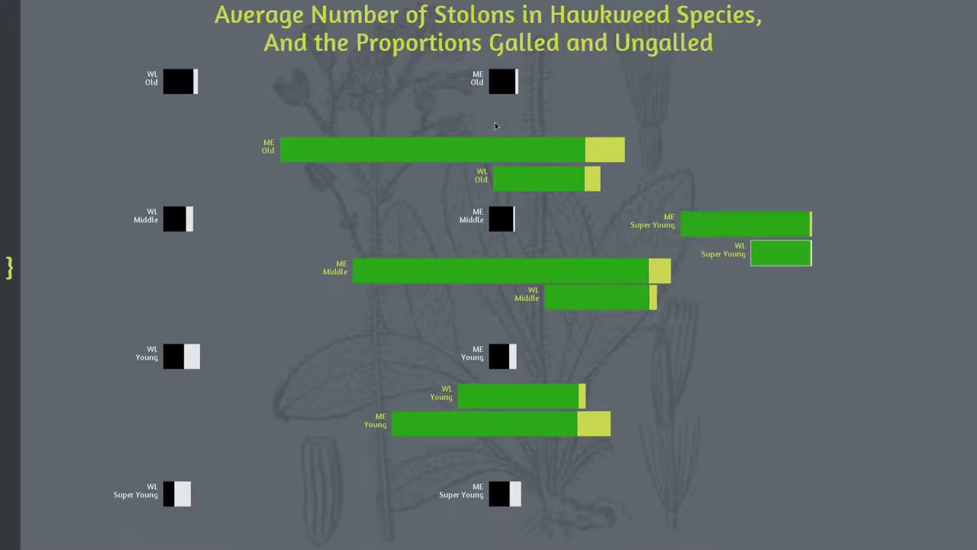
left_click_drag(180, 84, 763, 112)
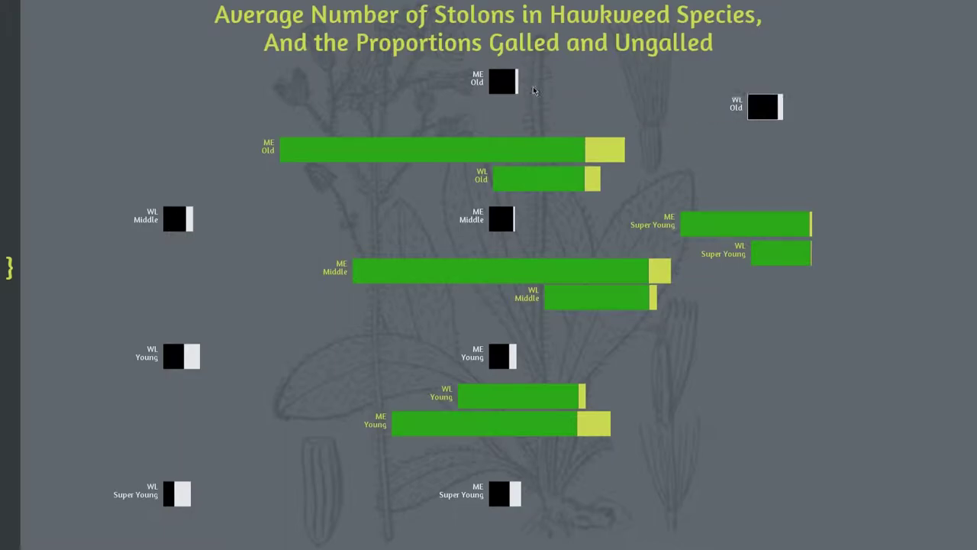
left_click_drag(602, 86, 763, 85)
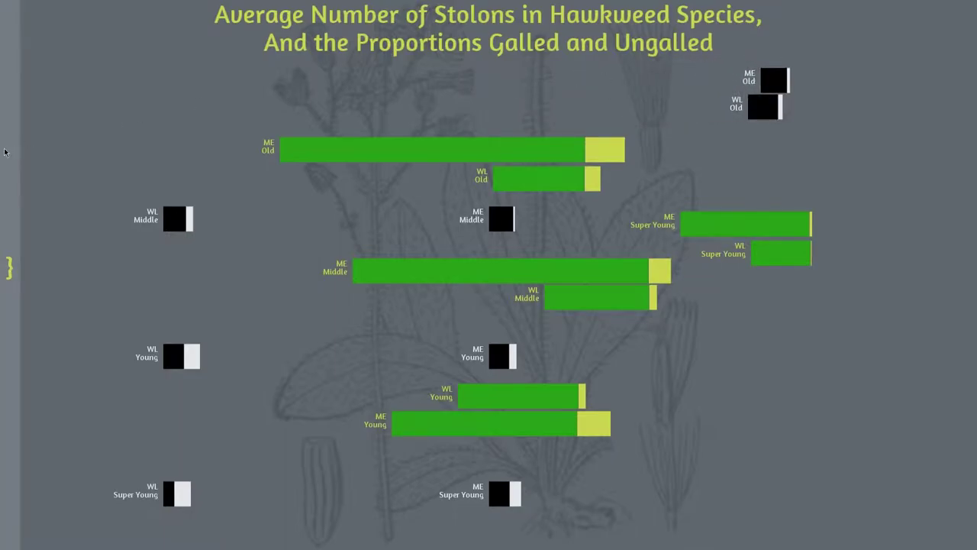
Slide out the MENU sidebar from the chart's left edge
mouse_move(4, 152)
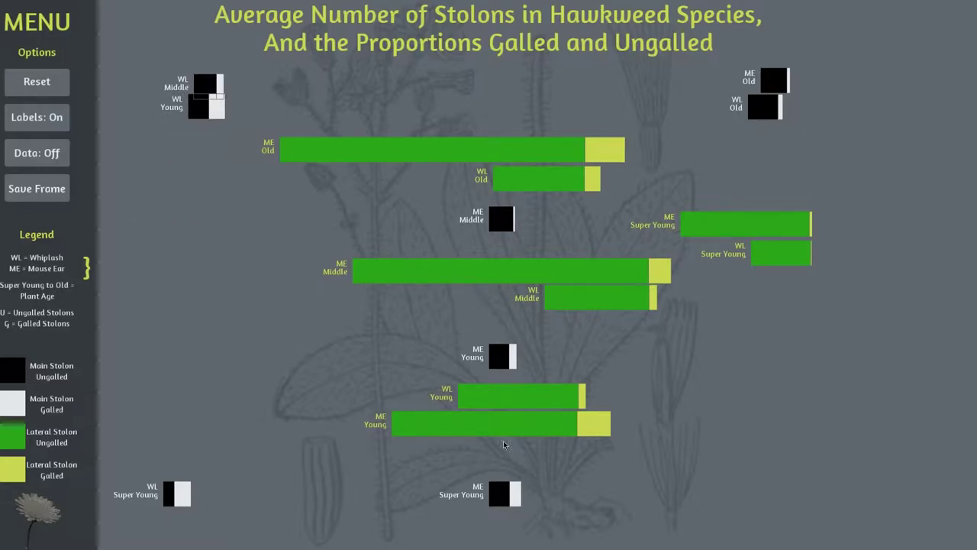
Toggle the U/G value labels on and off twice, ending with Data: Off
left_click(42, 155)
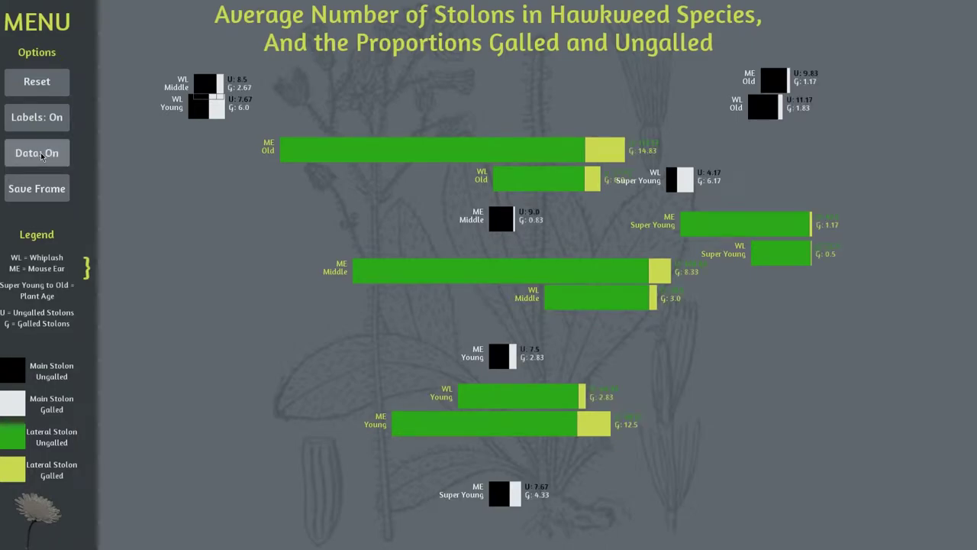
left_click(42, 155)
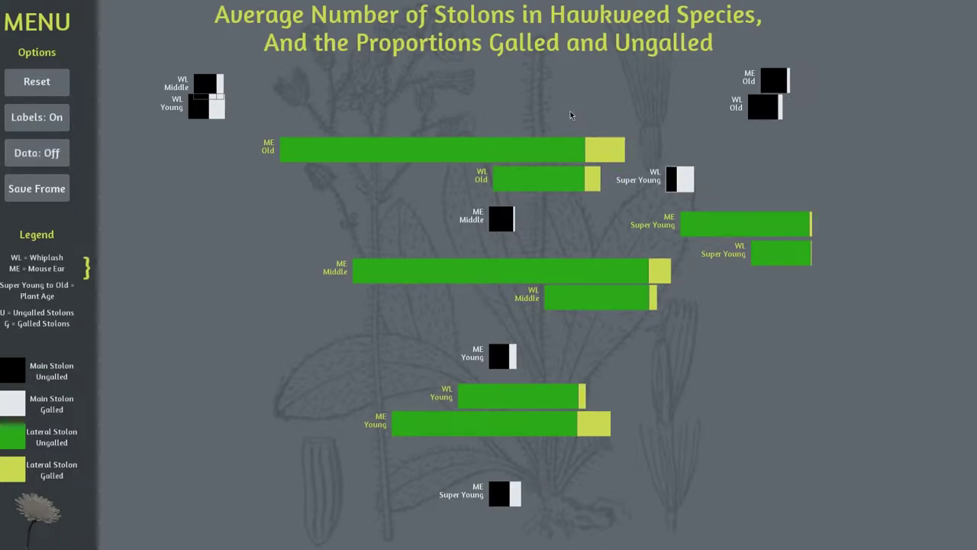
left_click(44, 159)
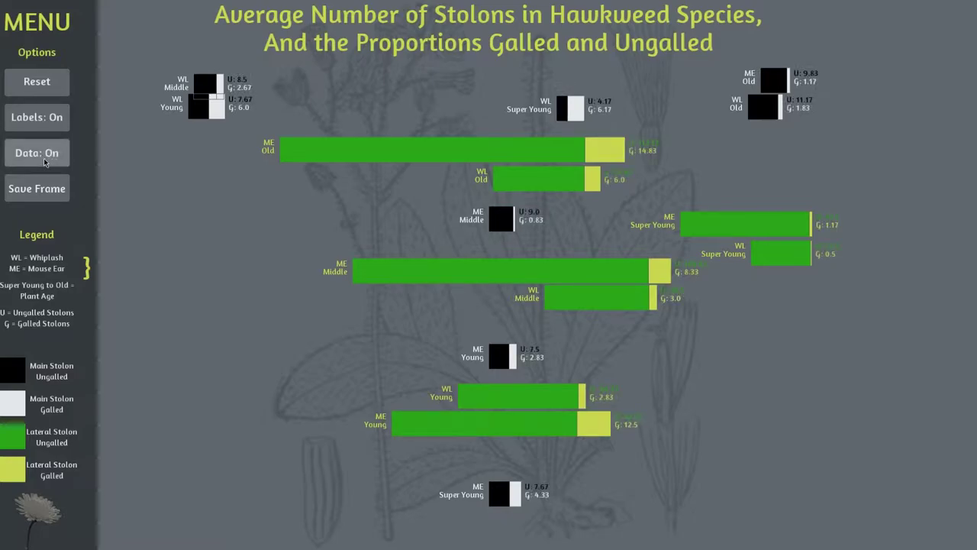
left_click(45, 159)
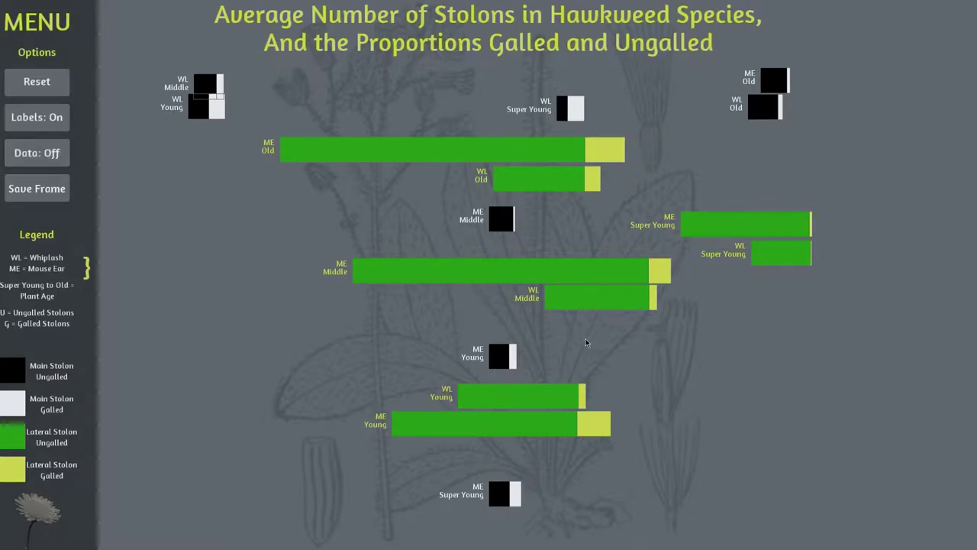
Move the ME Young and ME Middle black boxes to the right, Middle below Young
left_click(845, 171)
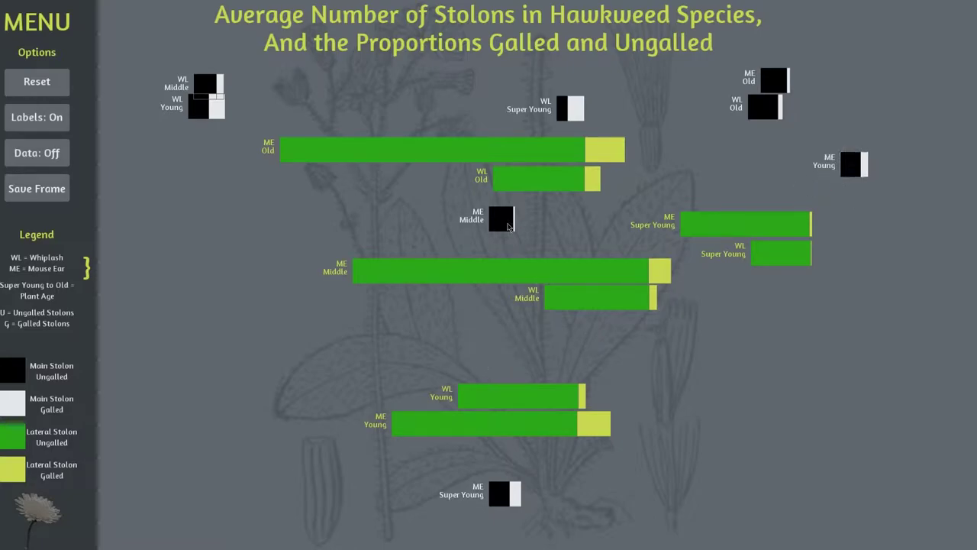
left_click(501, 218)
left_click(917, 201)
left_click(847, 194)
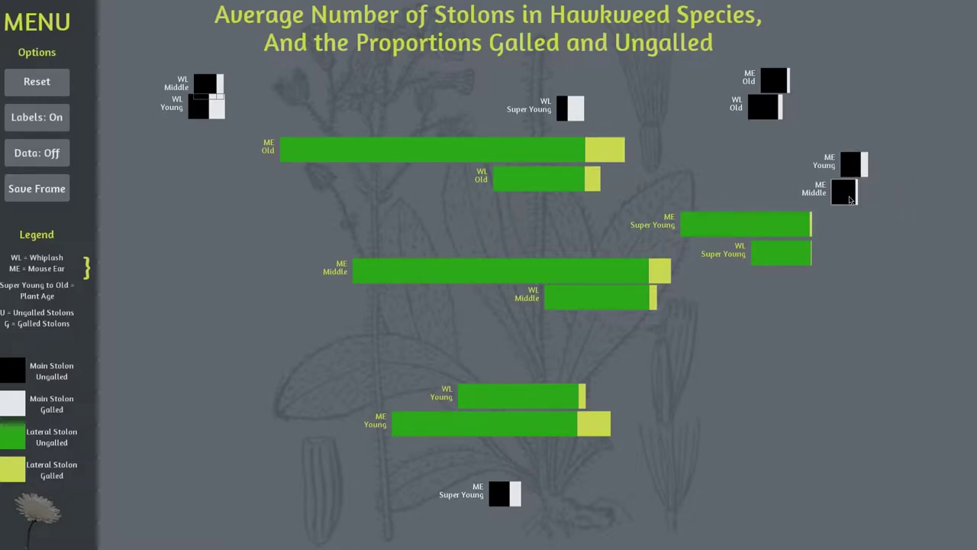
Stack ME Super Young above WL Super Young, and WL Middle above WL Young
left_click(505, 493)
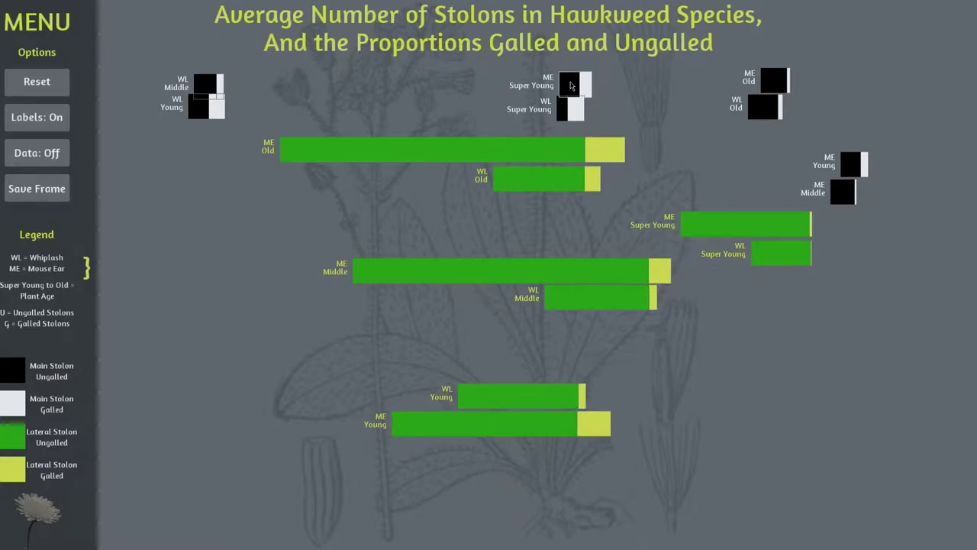
left_click(566, 81)
left_click_drag(567, 80, 569, 85)
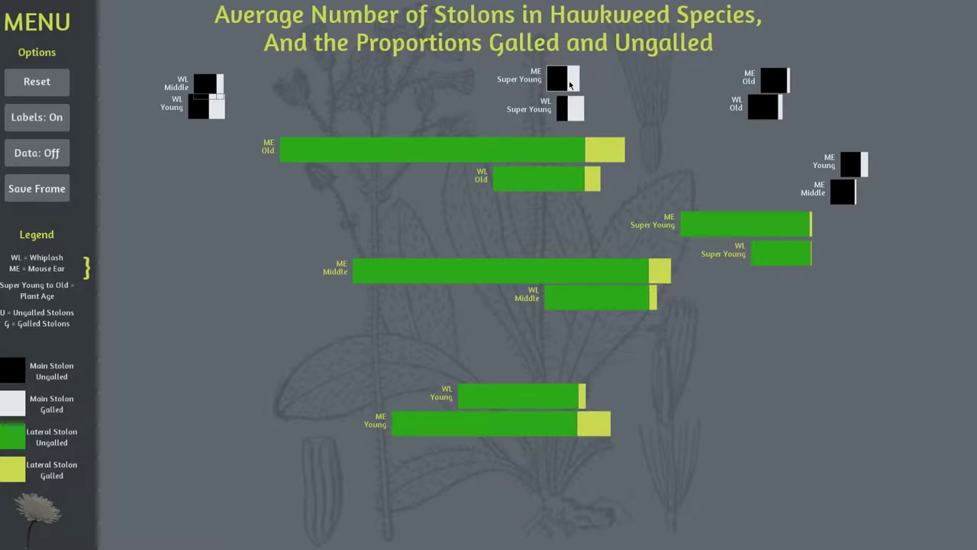
left_click_drag(217, 88, 210, 81)
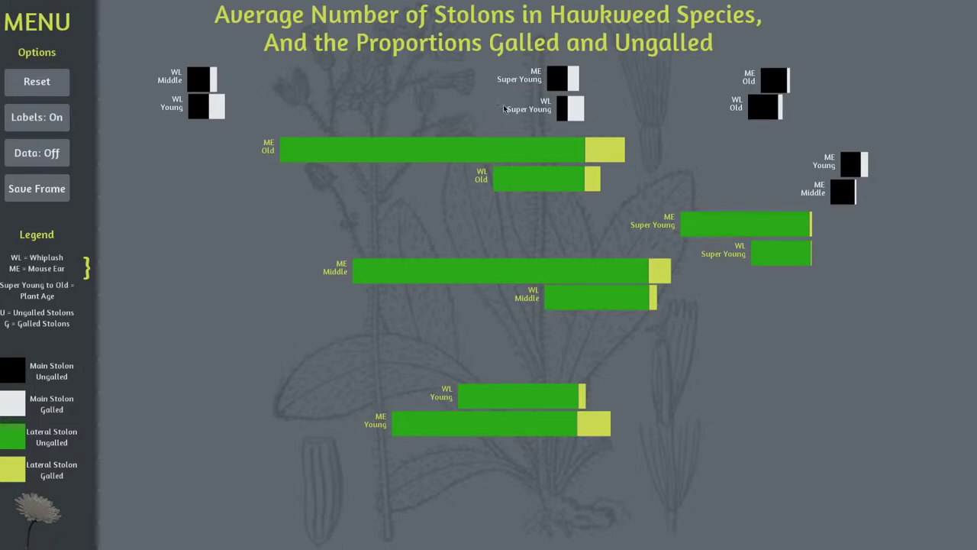
Shift the WL Old green bar out and back below ME Old, and hide labels
left_click(576, 158)
left_click_drag(534, 187, 465, 213)
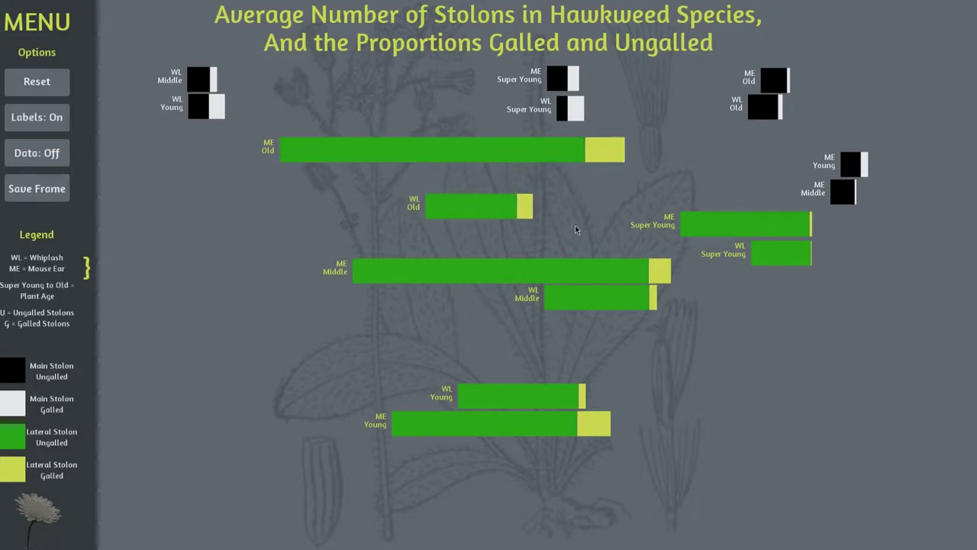
left_click_drag(477, 208, 530, 189)
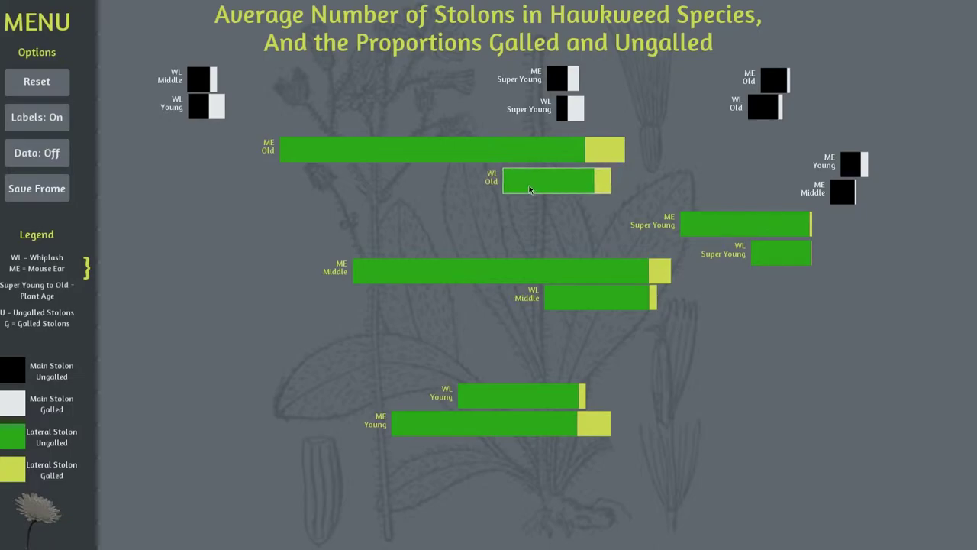
left_click(55, 128)
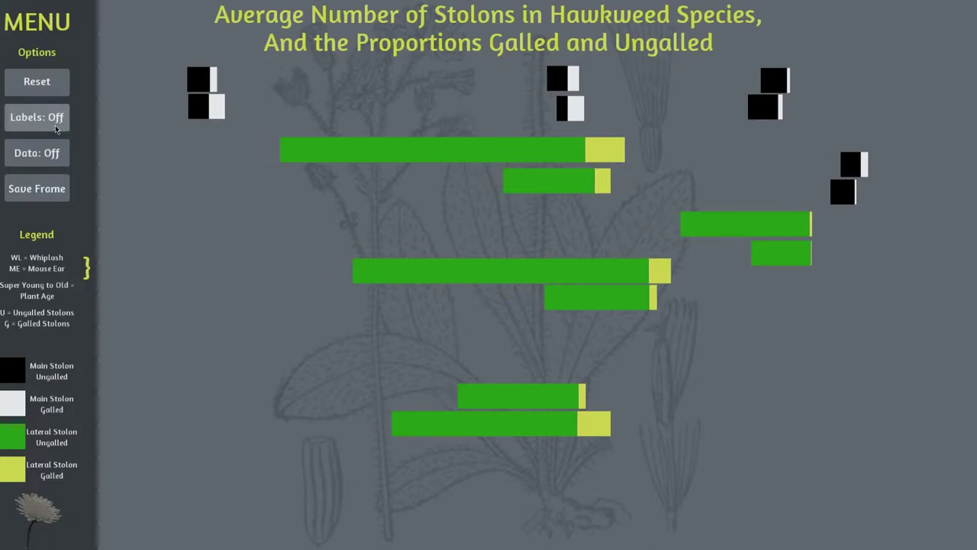
left_click_drag(571, 185, 565, 187)
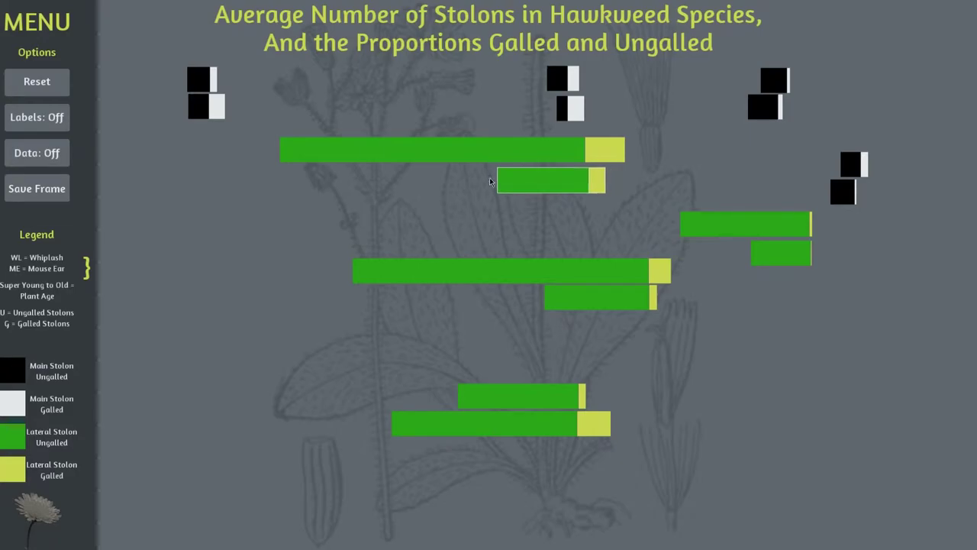
Reset the bars to the aligned grid, turn labels on, and drag WL Middle up-right
left_click(26, 91)
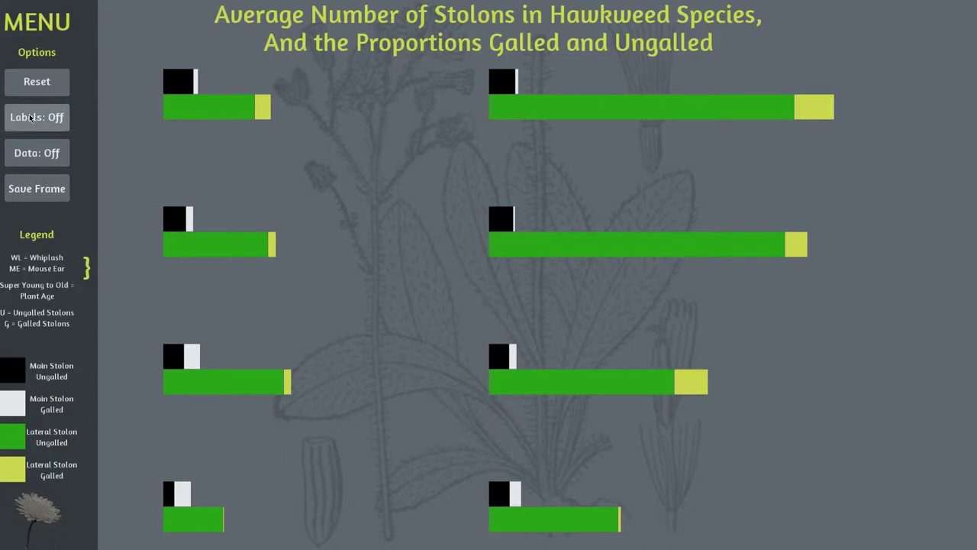
left_click(30, 117)
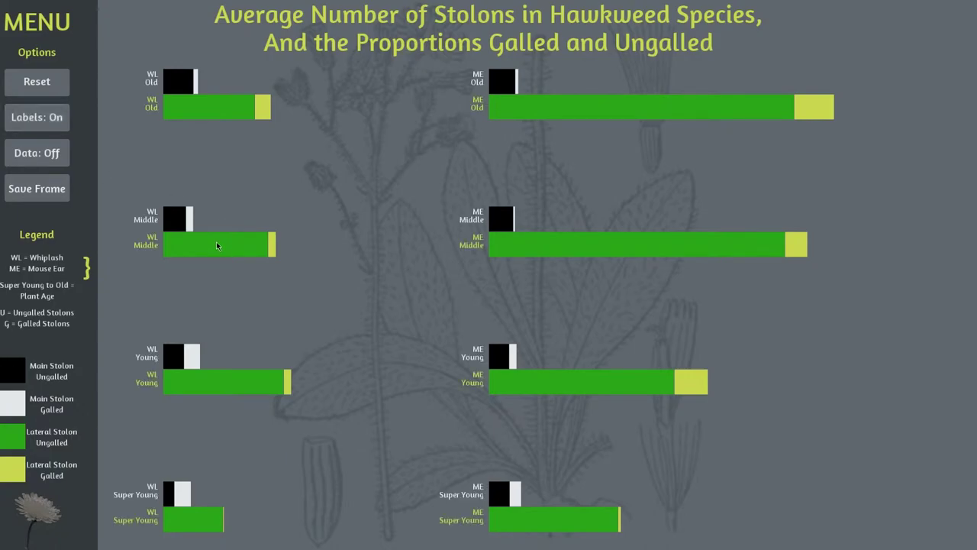
left_click_drag(216, 242, 329, 191)
left_click_drag(178, 218, 216, 165)
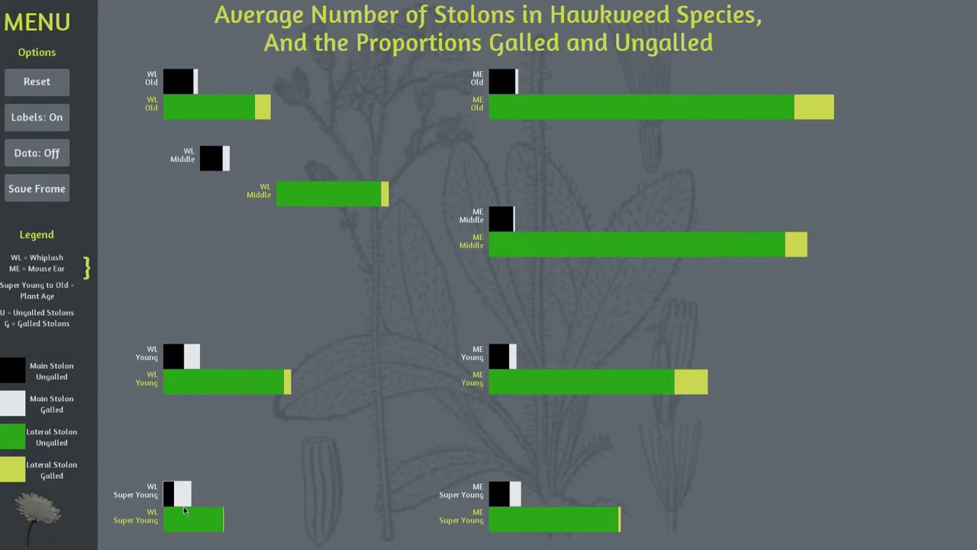
left_click_drag(177, 494, 924, 32)
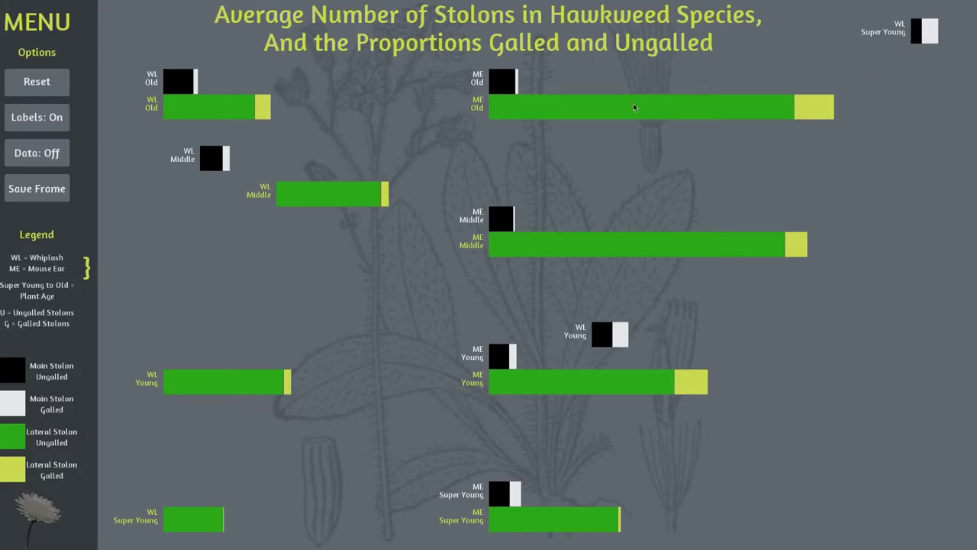
left_click_drag(527, 115, 725, 364)
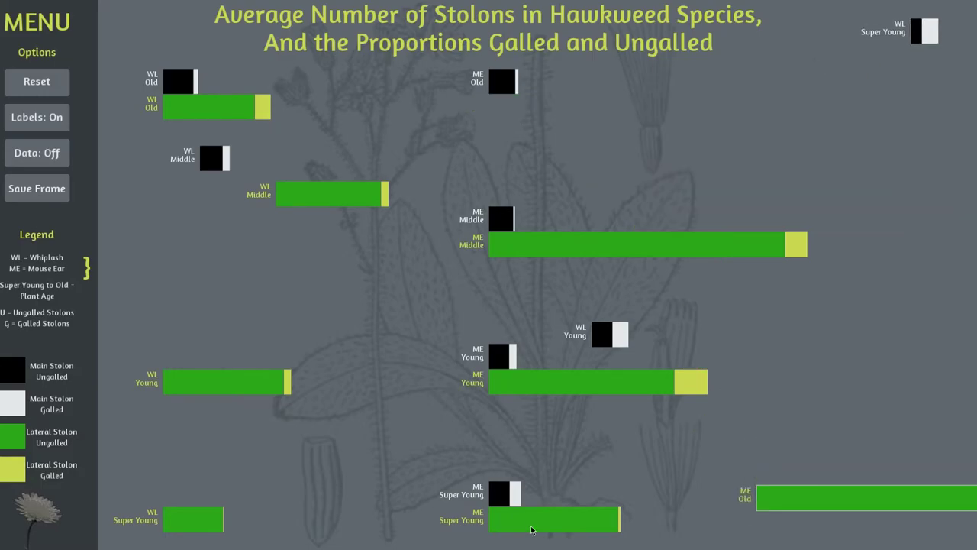
left_click_drag(530, 526, 201, 167)
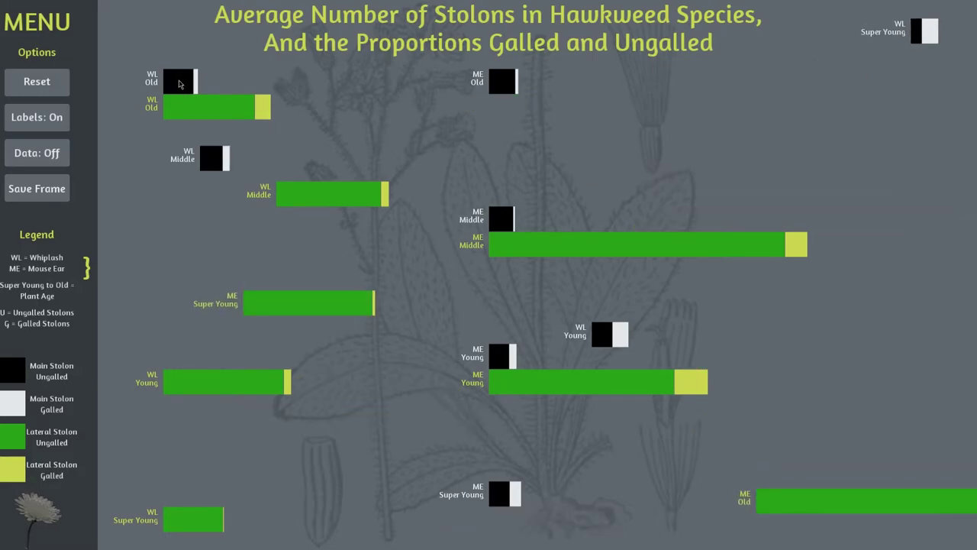
left_click_drag(175, 81, 80, 33)
left_click_drag(207, 163, 111, 500)
left_click_drag(168, 529, 857, 195)
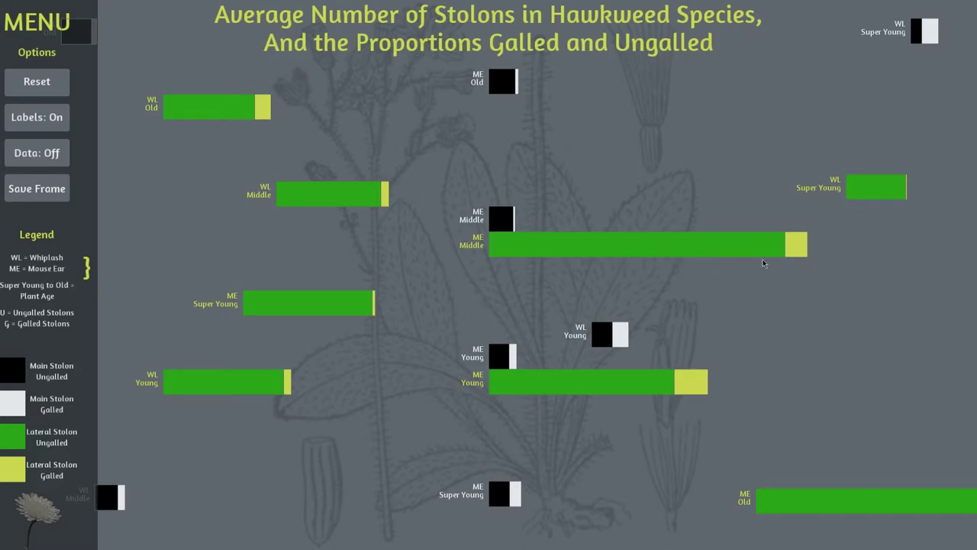
left_click_drag(763, 259, 882, 270)
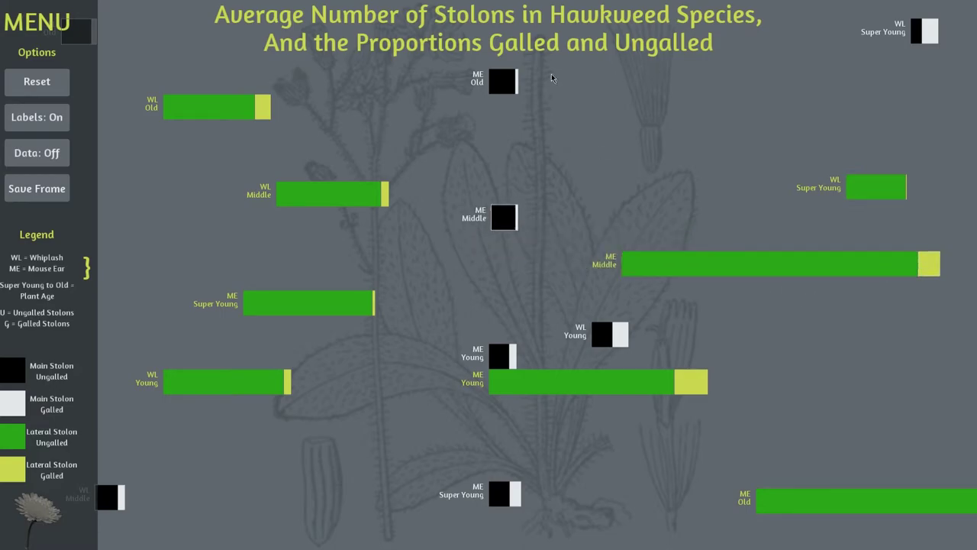
left_click_drag(507, 81, 355, 122)
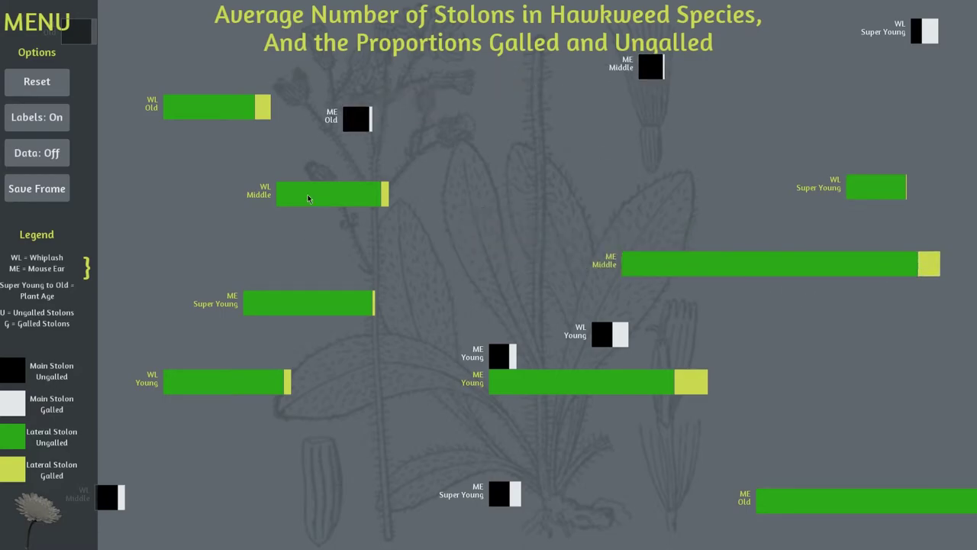
left_click_drag(307, 198, 361, 476)
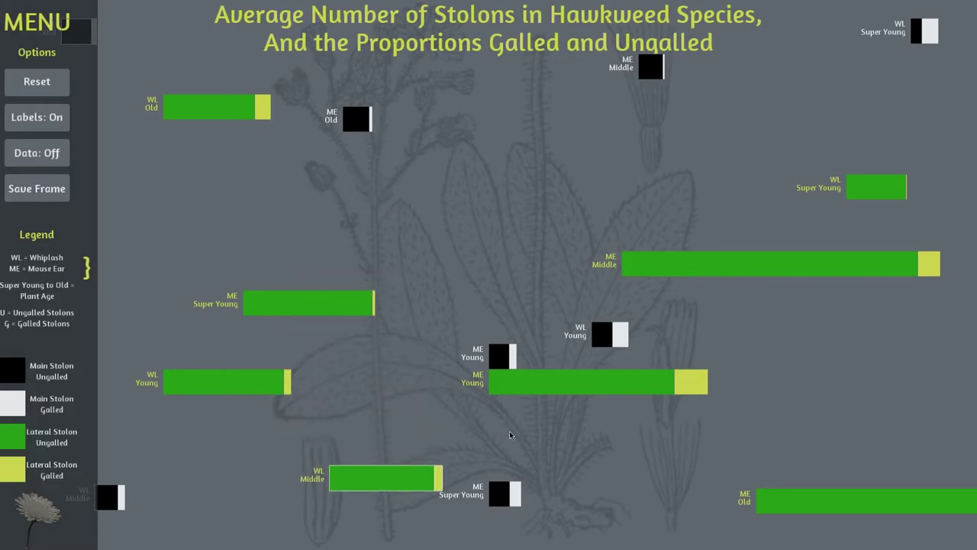
left_click_drag(503, 356, 94, 6)
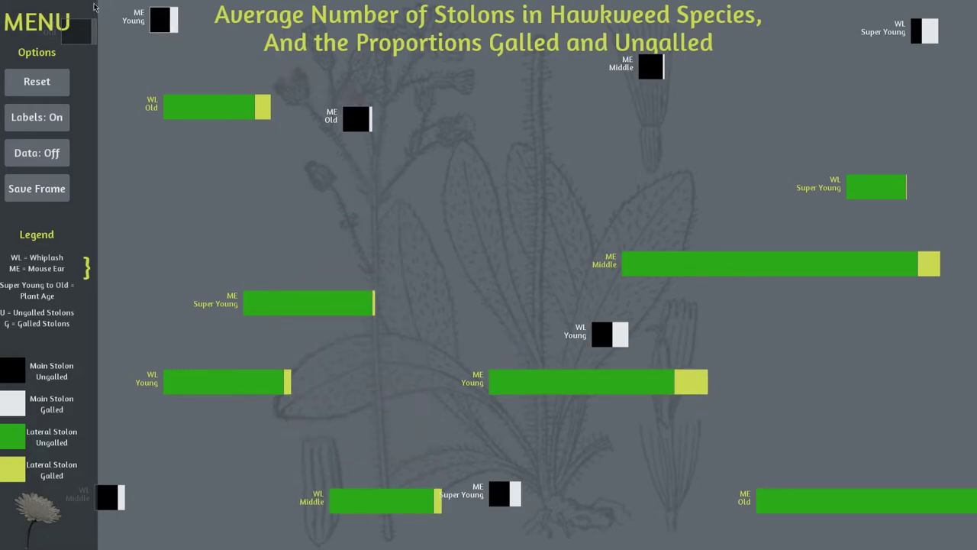
left_click_drag(547, 380, 963, 394)
left_click_drag(603, 342, 242, 534)
left_click_drag(326, 309, 81, 199)
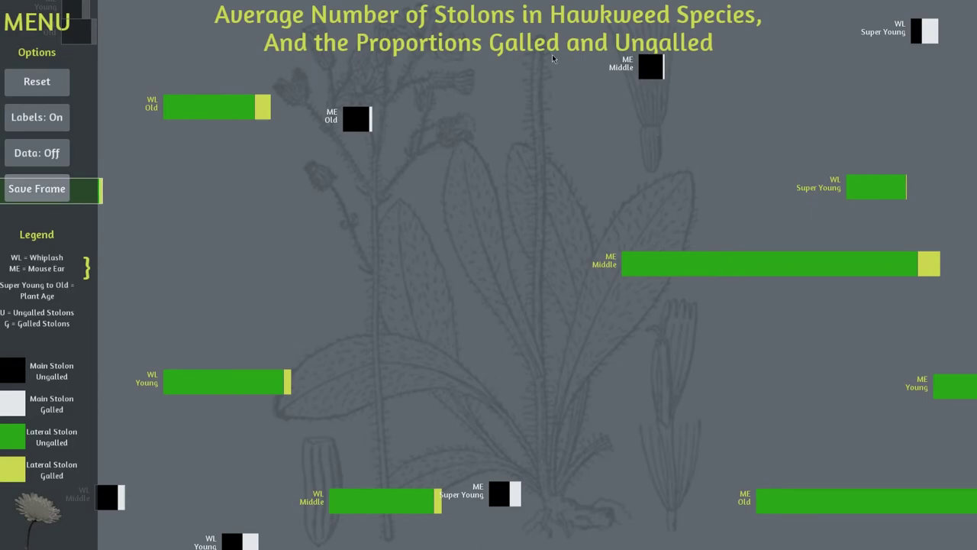
left_click_drag(677, 264, 278, 14)
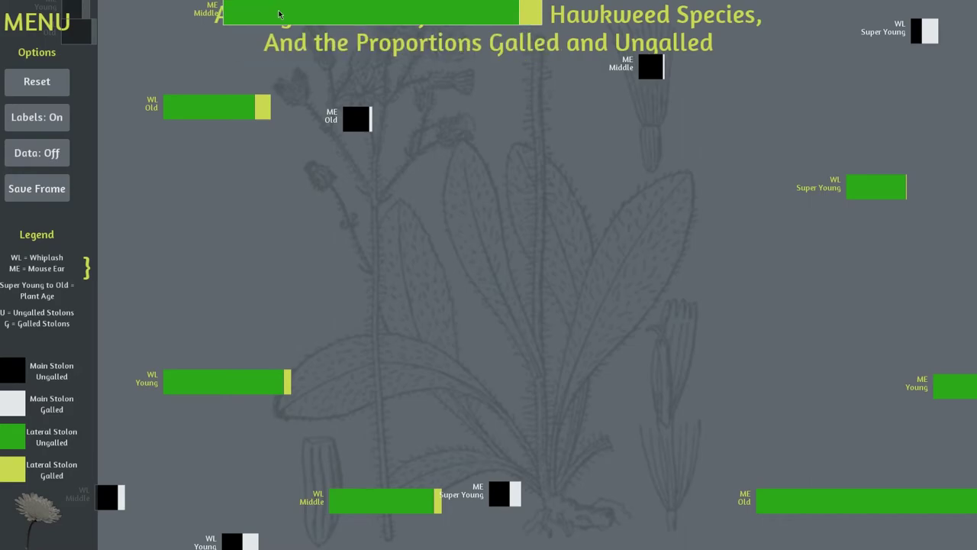
left_click_drag(505, 495, 638, 545)
left_click_drag(373, 510, 375, 543)
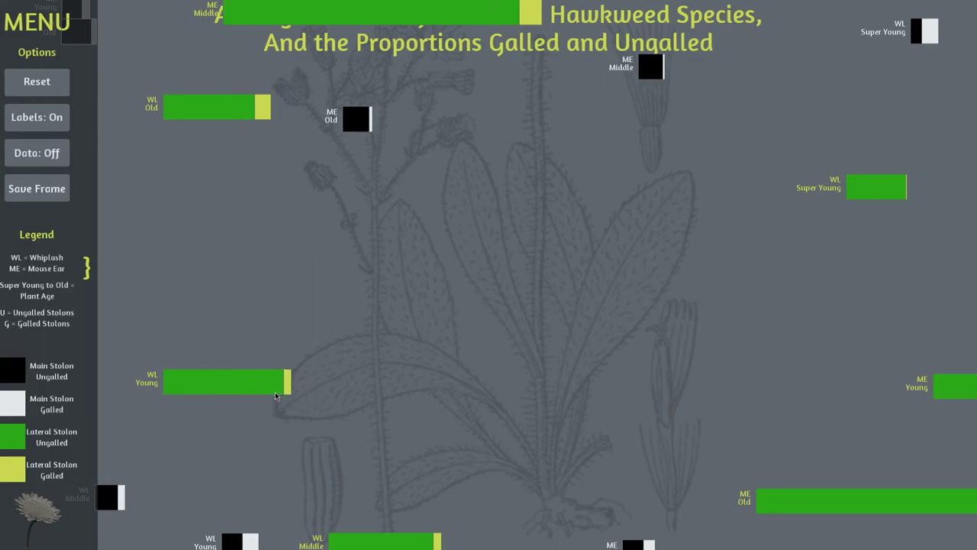
left_click_drag(276, 396, 144, 53)
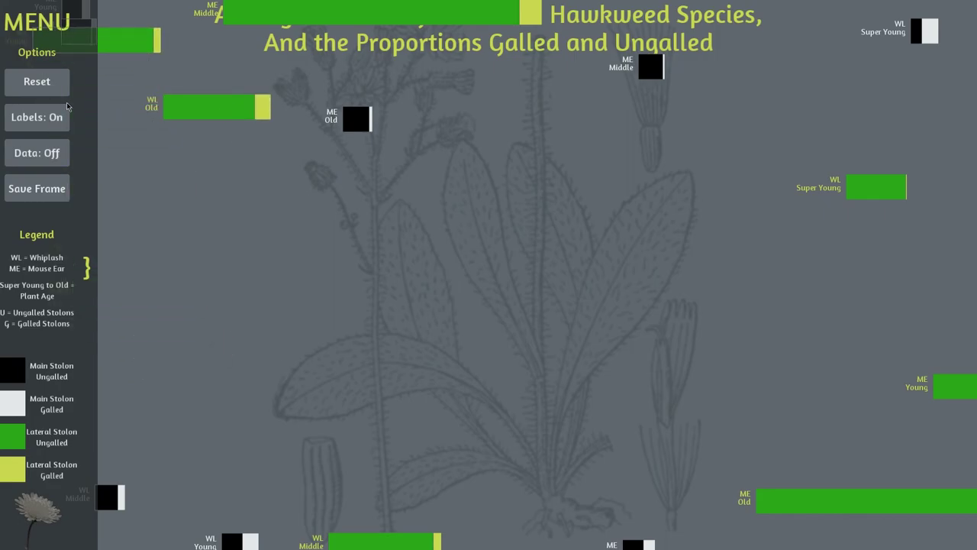
left_click(54, 92)
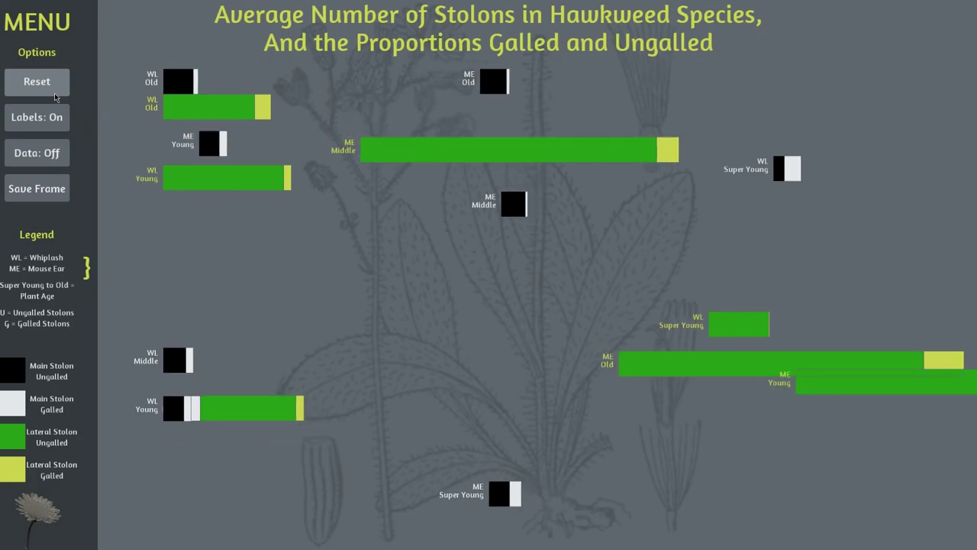